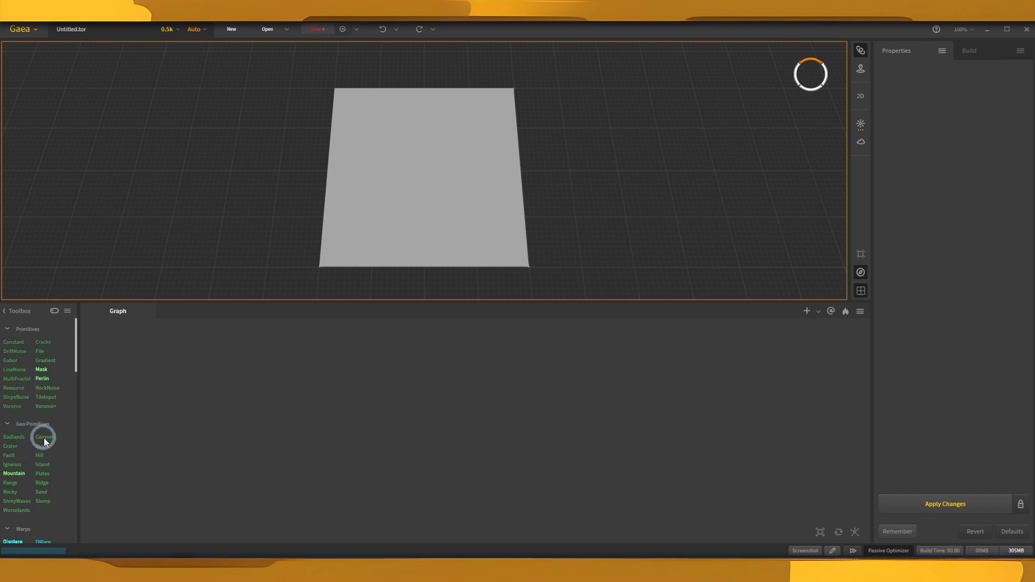
- Add a Canyon node to the empty graph
left_click_drag(44, 438, 187, 403)
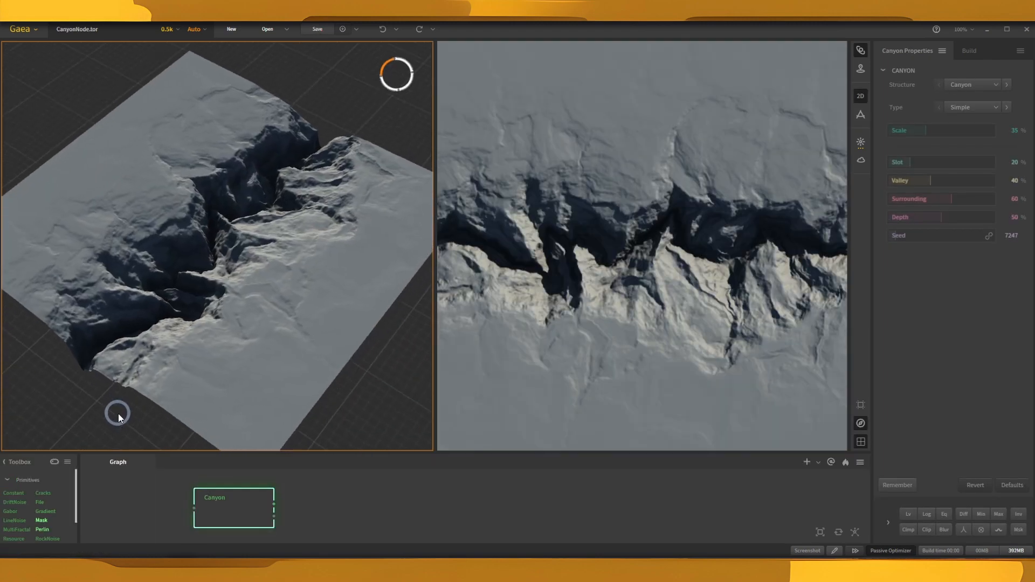
mouse_move(118, 414)
left_mouse_down()
mouse_move(126, 410)
mouse_move(113, 411)
left_mouse_up()
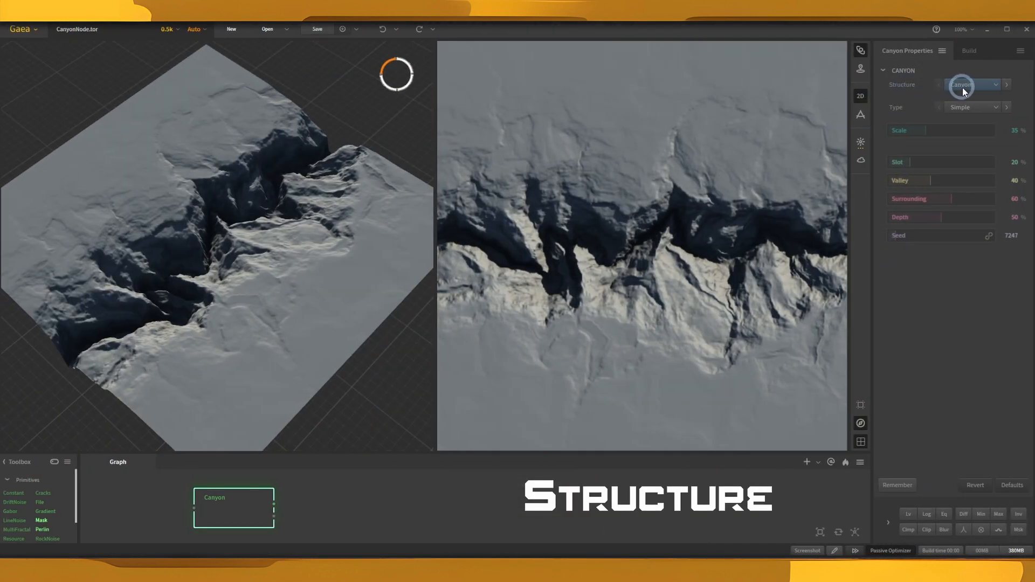
- Change the Canyon node's structure to Collapse and inspect the resulting terrain
left_click(962, 88)
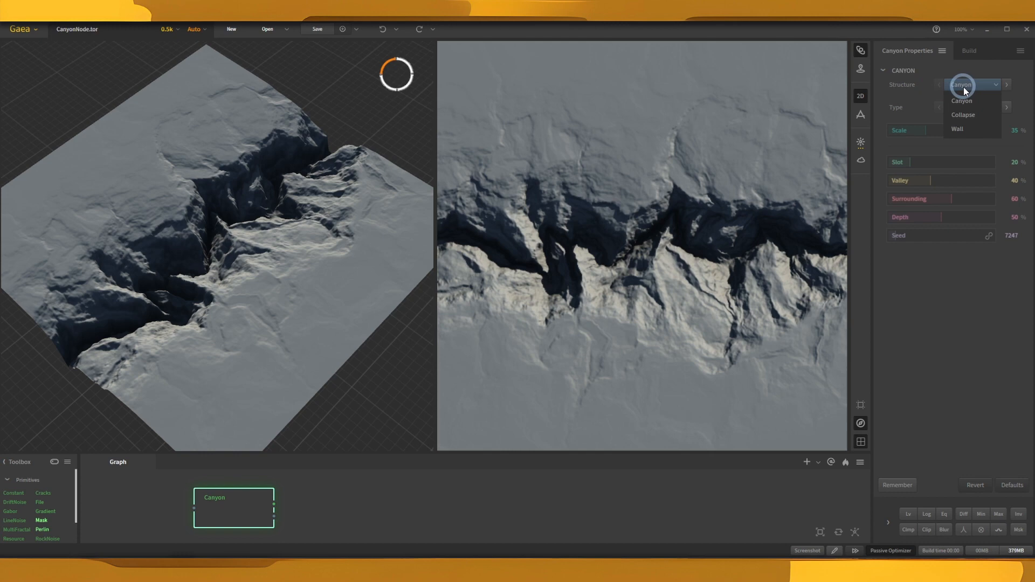
left_click(964, 116)
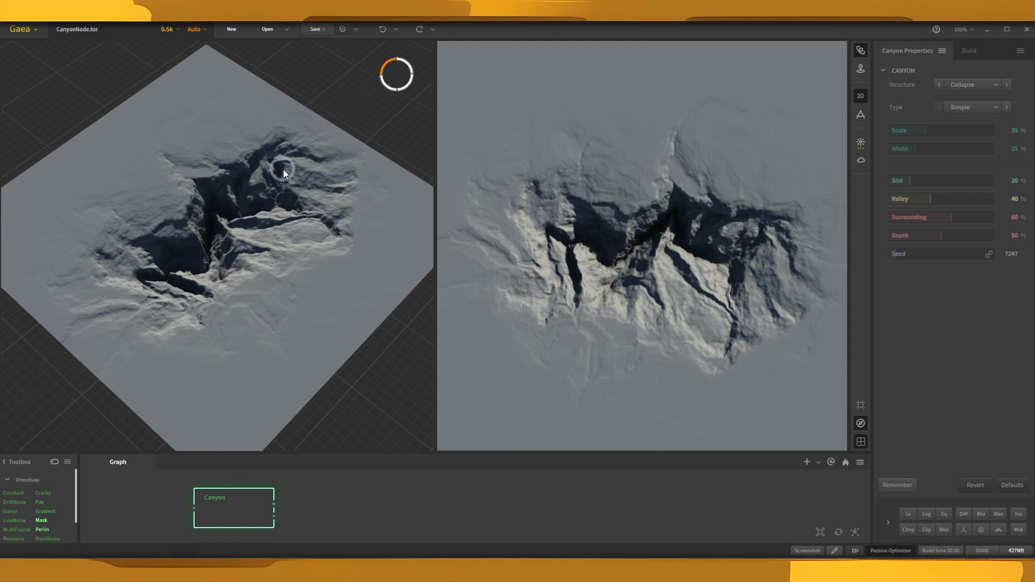
left_click_drag(340, 350, 364, 403)
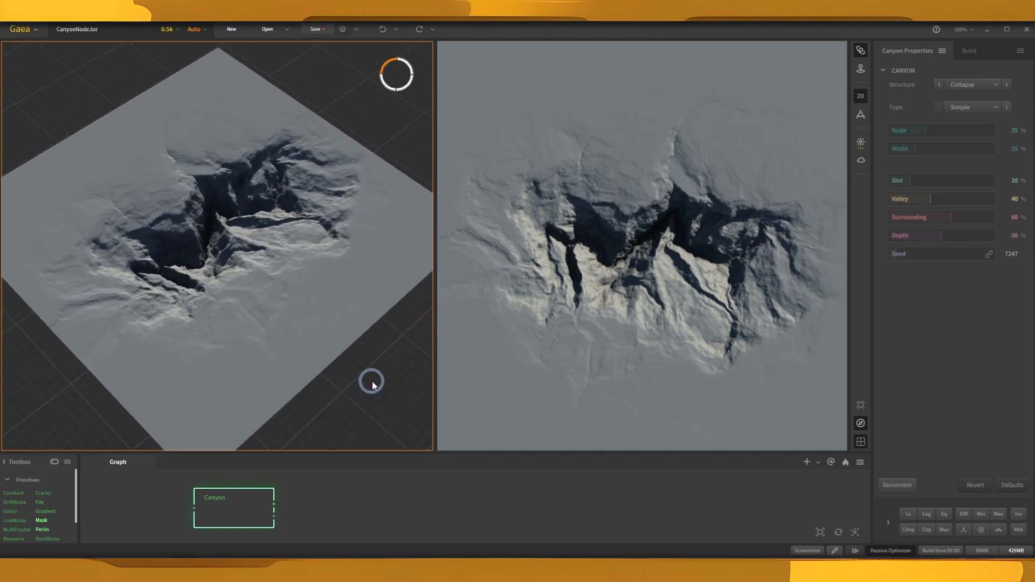
- Change the Canyon node's structure to Wall and view the terrain from the cliff side
left_click(971, 85)
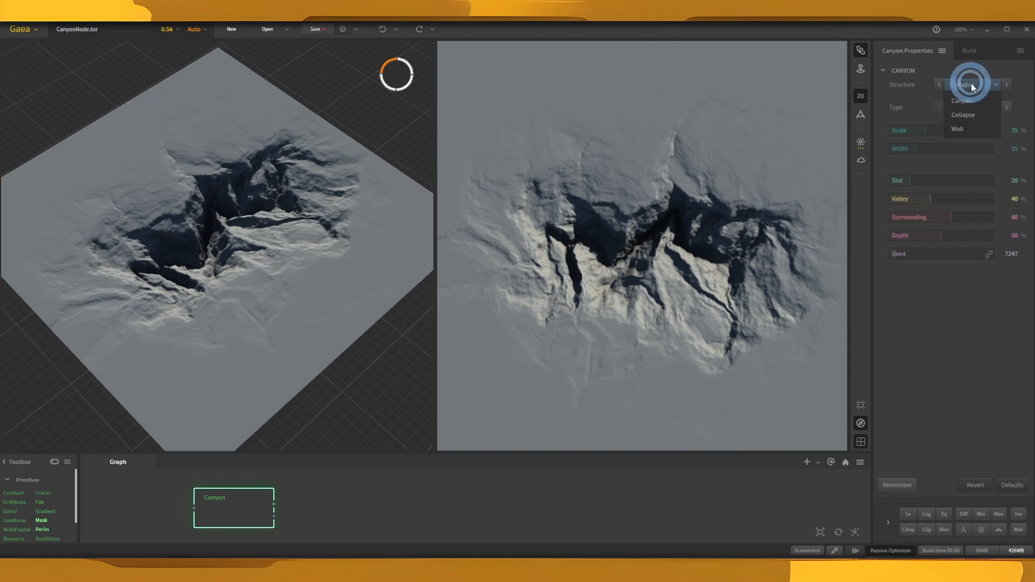
left_click(959, 129)
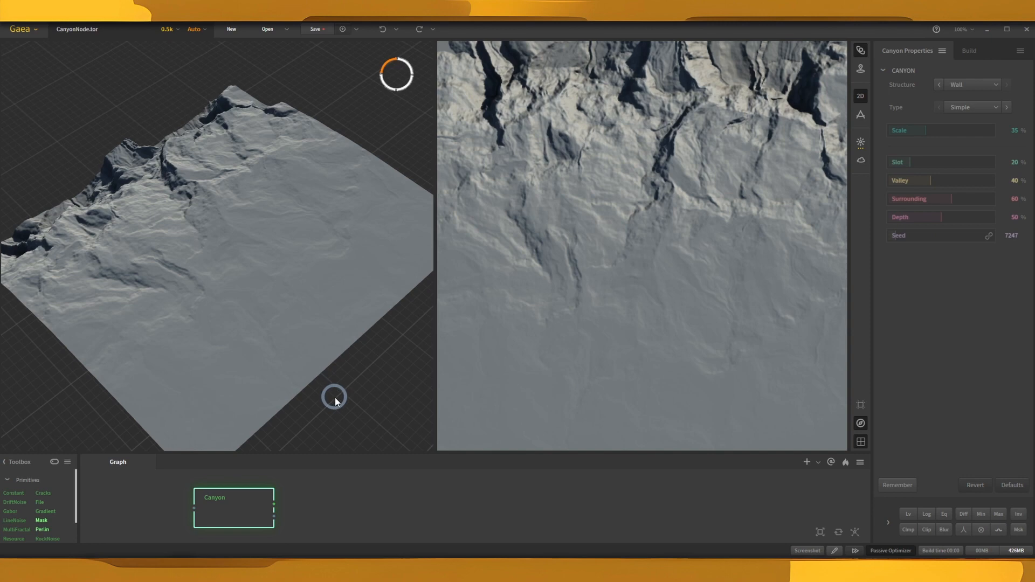
left_click_drag(335, 401, 259, 342)
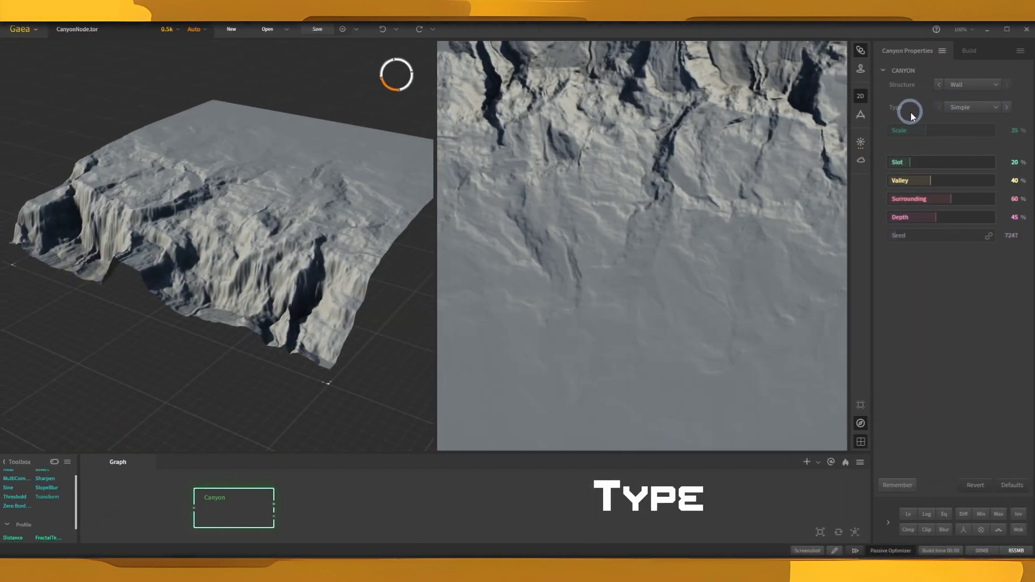
- Try the Granular type on the canyon and return it to Simple for comparison
left_click(963, 108)
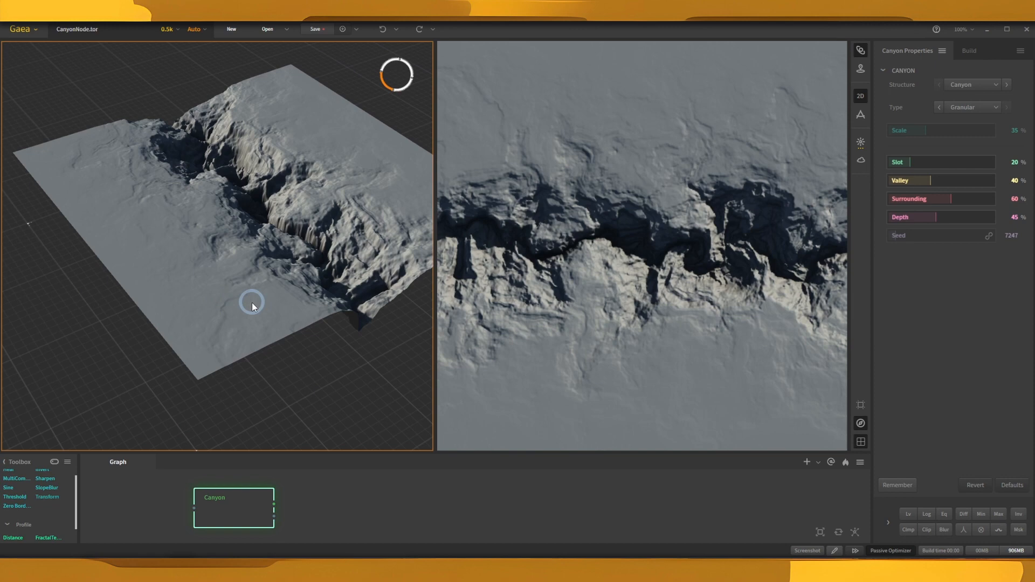
left_click_drag(251, 303, 224, 268)
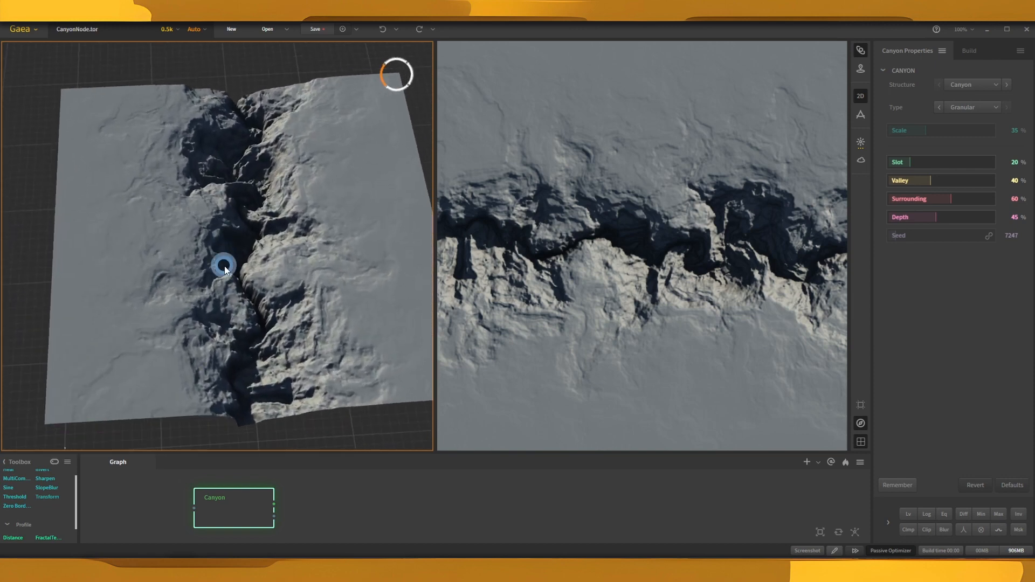
left_click(979, 108)
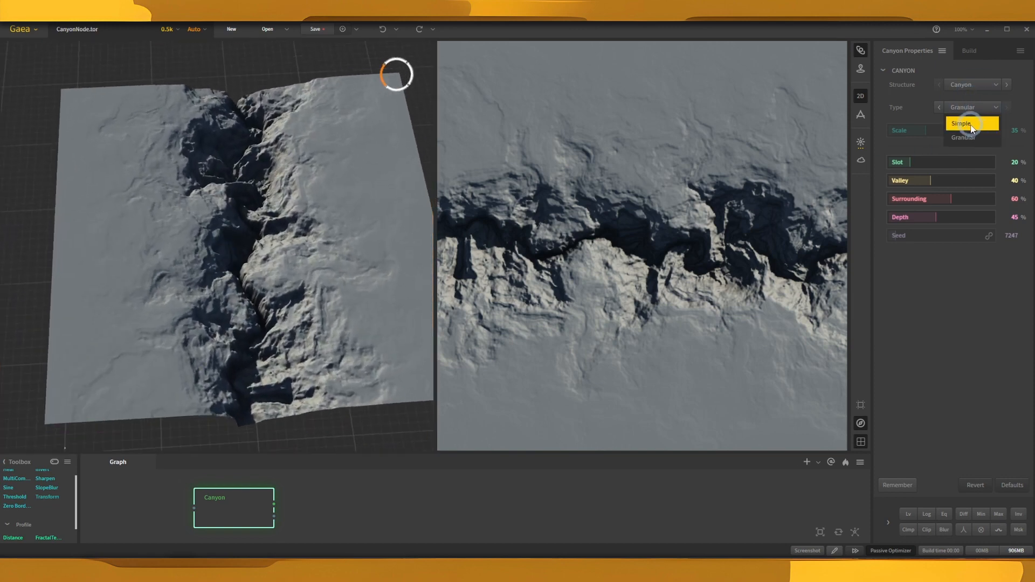
left_click(961, 123)
left_click_drag(331, 345, 266, 333)
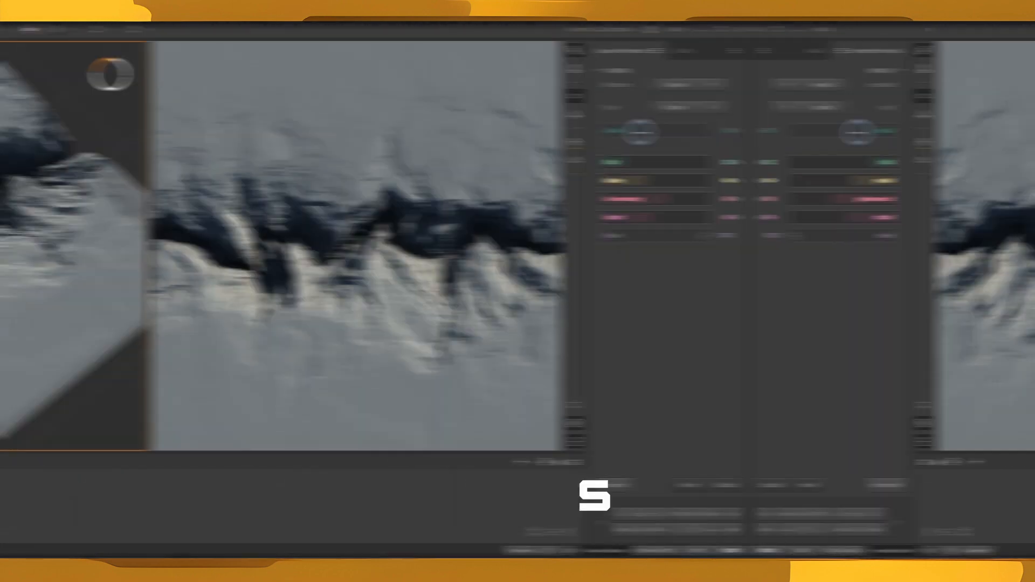
- Raise the canyon's scale to 40% and lower the preview resolution to 0.5k
left_click(925, 130)
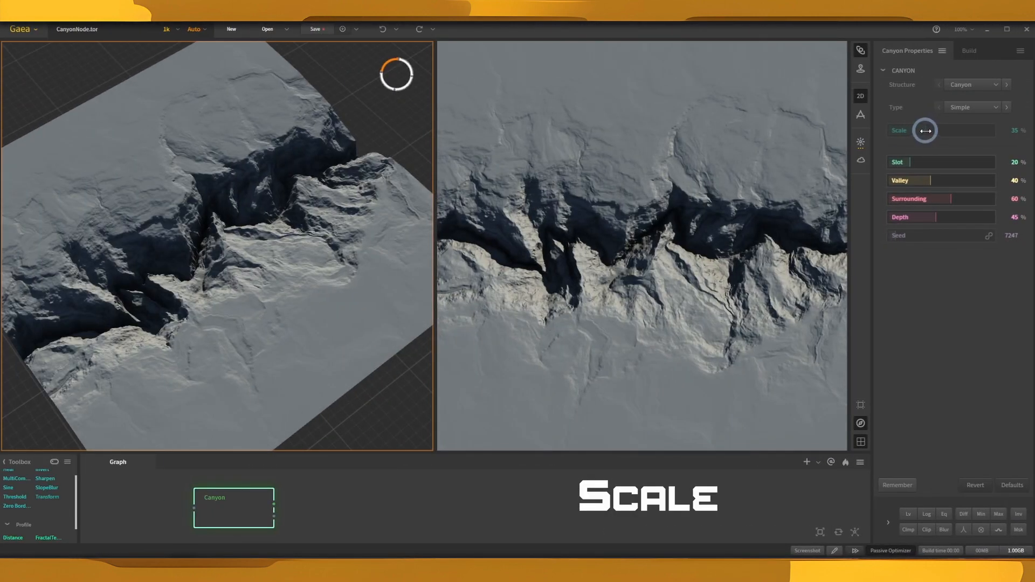
left_click_drag(925, 130, 933, 134)
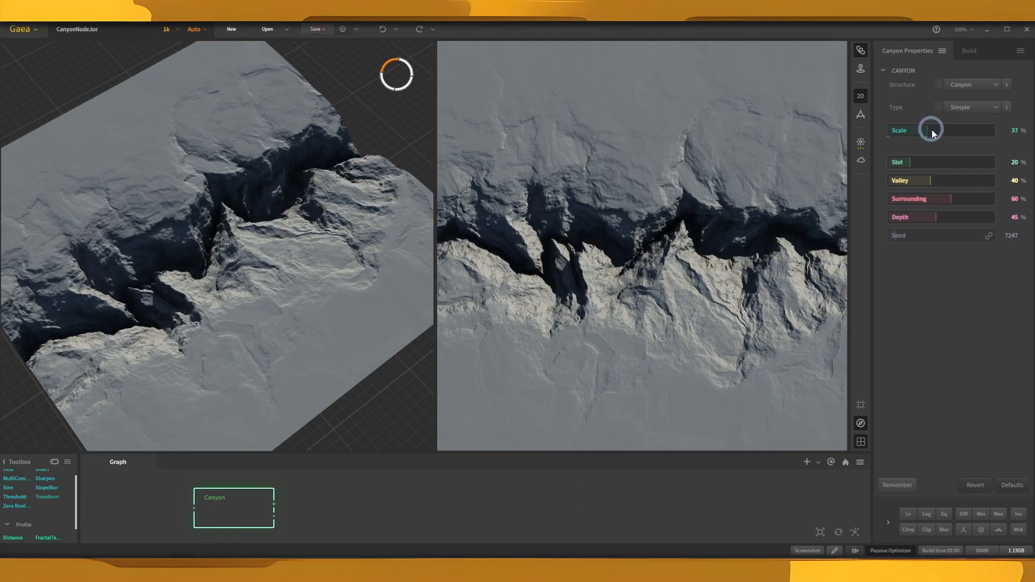
left_click(171, 32)
left_click(168, 43)
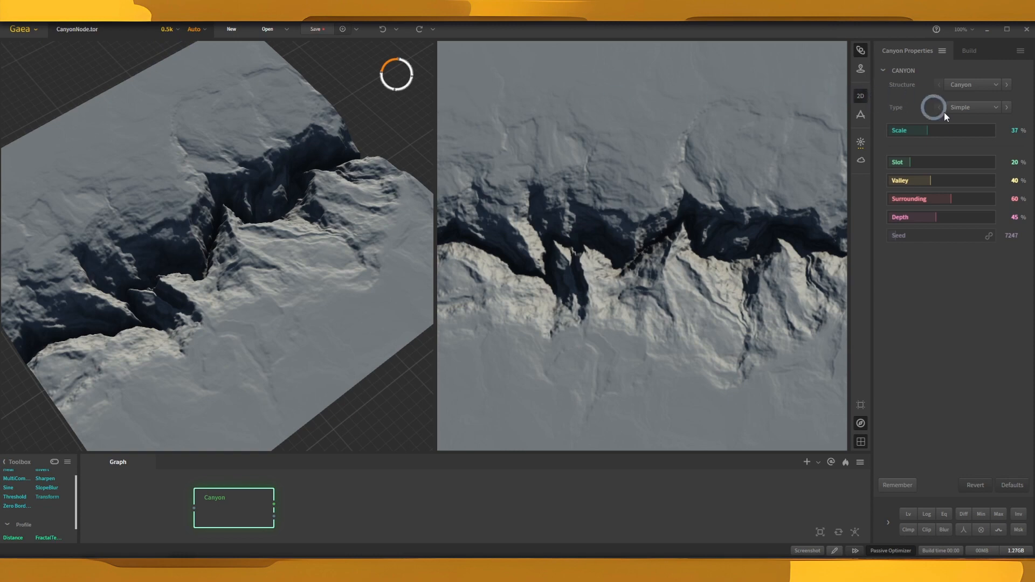
mouse_move(924, 128)
left_mouse_down()
mouse_move(936, 132)
mouse_move(917, 130)
left_mouse_up()
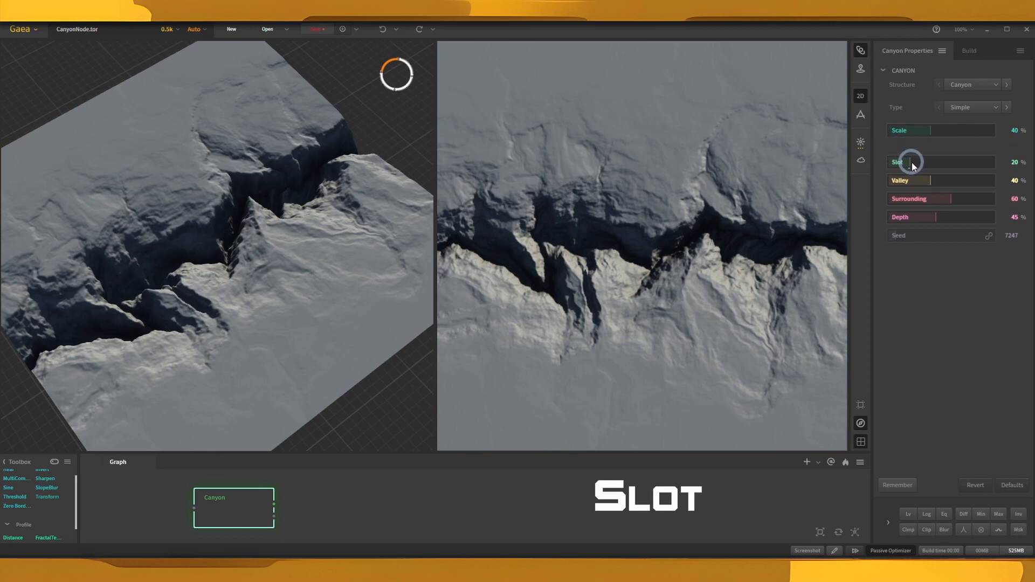
- Try a slot value of 57% on the canyon together with the Granular type
left_click_drag(910, 162, 937, 162)
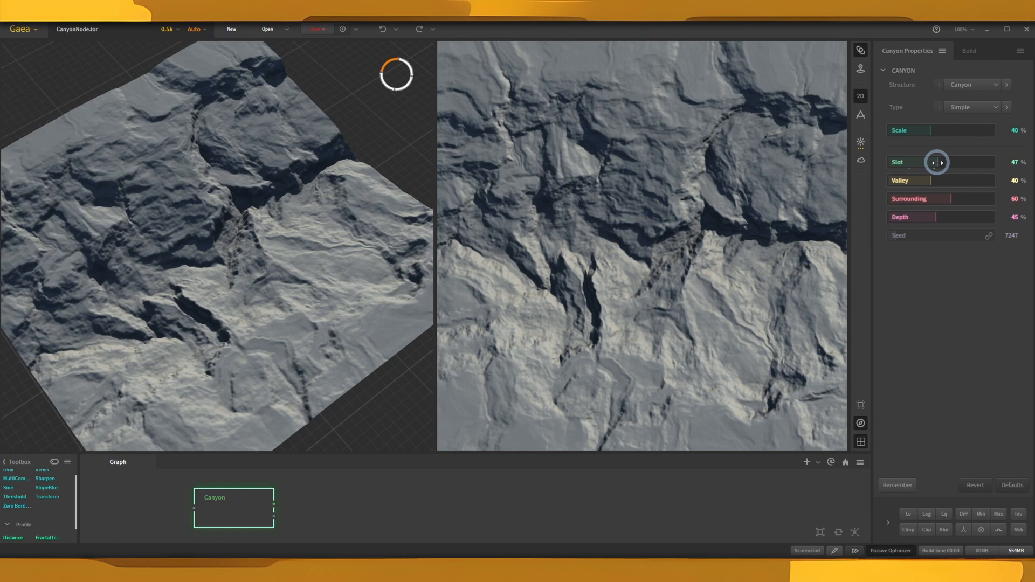
left_click_drag(938, 162, 947, 163)
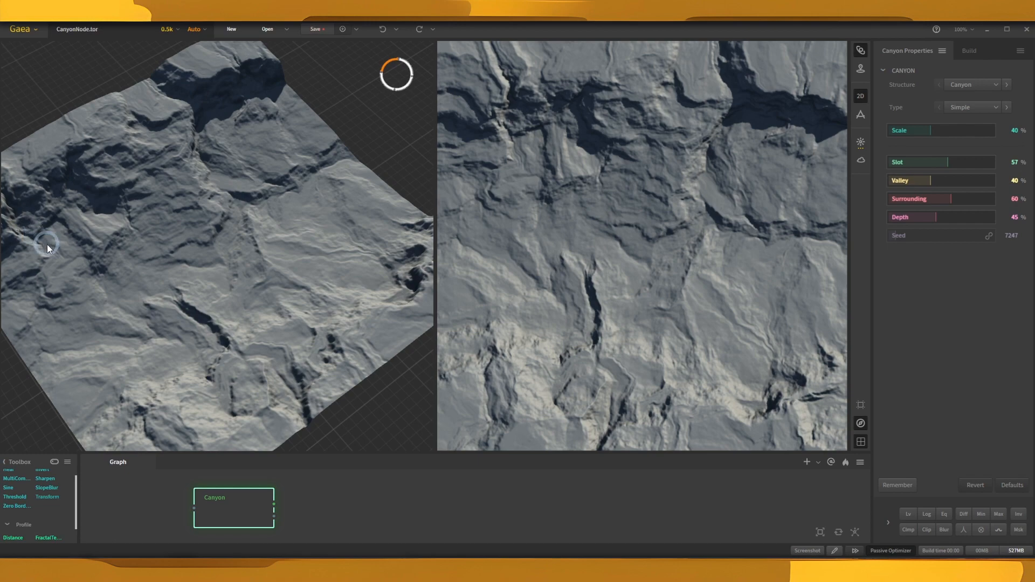
left_click(964, 100)
left_click(967, 134)
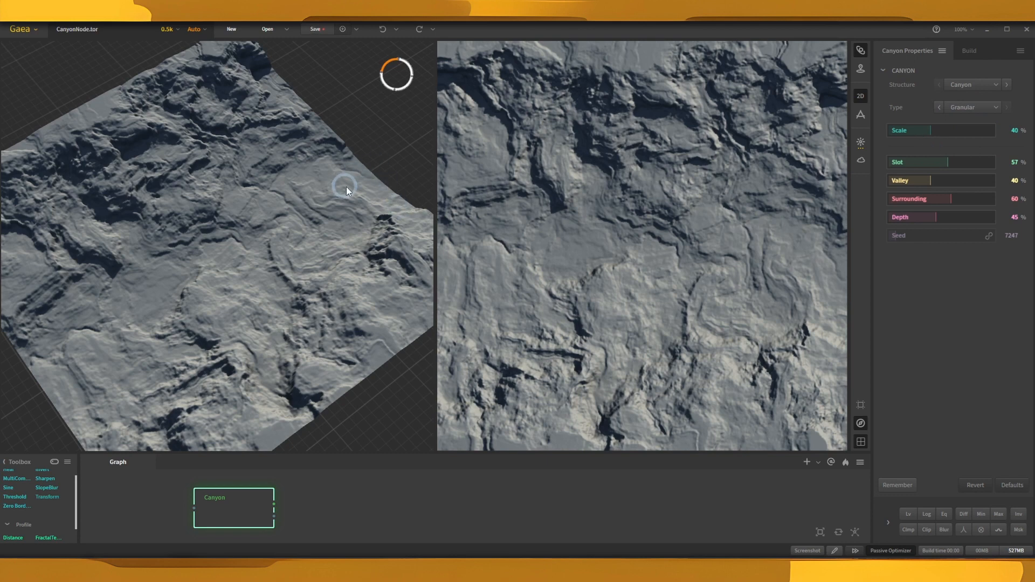
left_click_drag(384, 163, 407, 173)
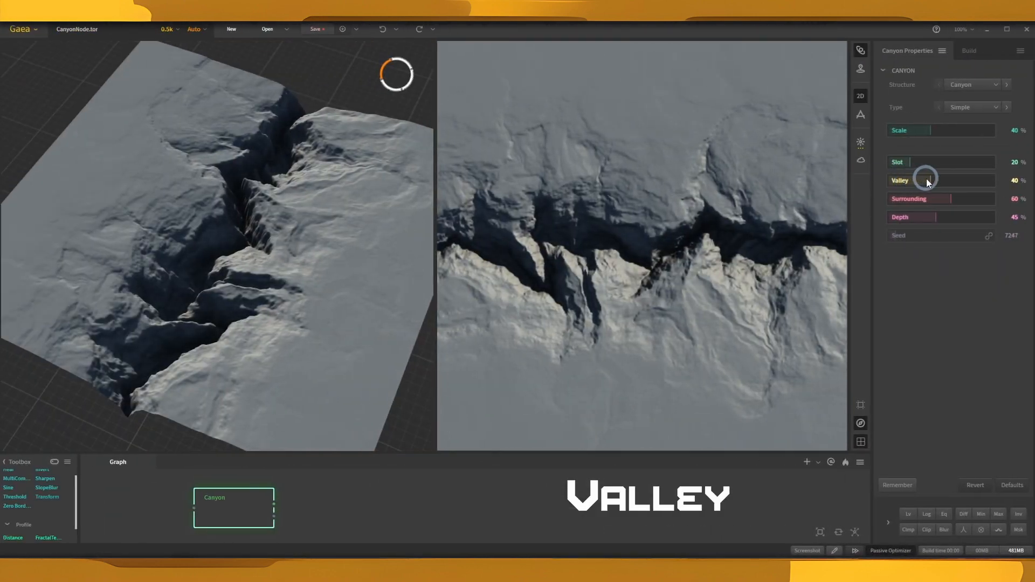
- Try a higher valley value on the canyon and raise its surrounding value to 77%
left_click_drag(927, 181, 999, 174)
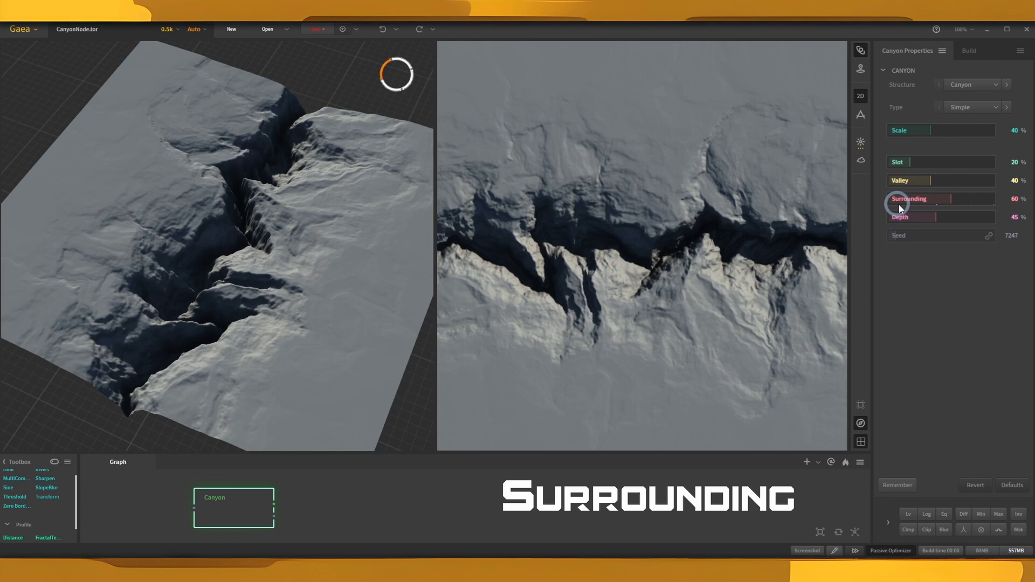
left_click_drag(898, 205, 968, 201)
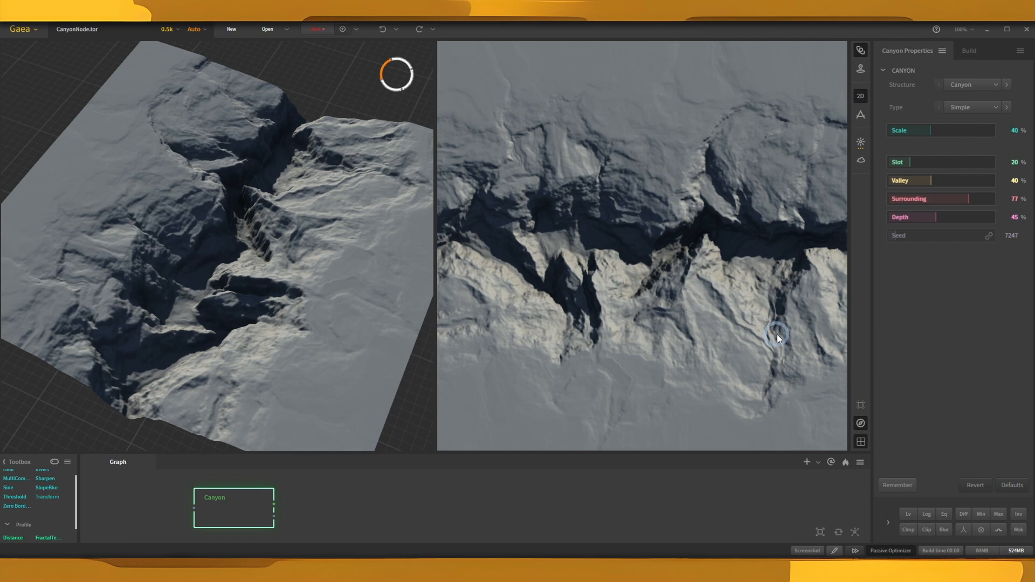
- Set the canyon's type to Granular and lower its surrounding value to 50%
left_click(971, 108)
left_click(969, 135)
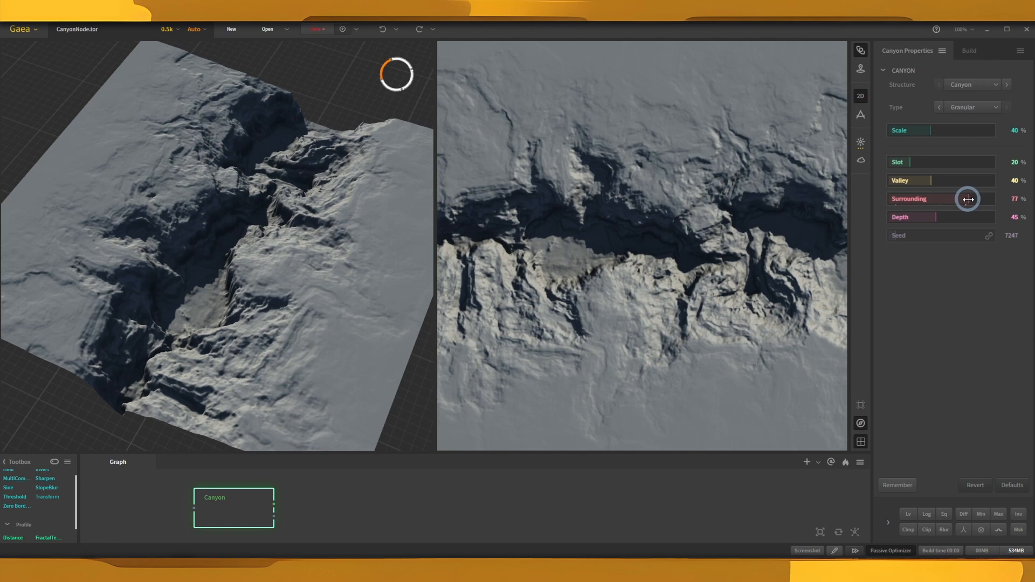
mouse_move(967, 199)
left_mouse_down()
mouse_move(937, 205)
mouse_move(952, 205)
left_mouse_up()
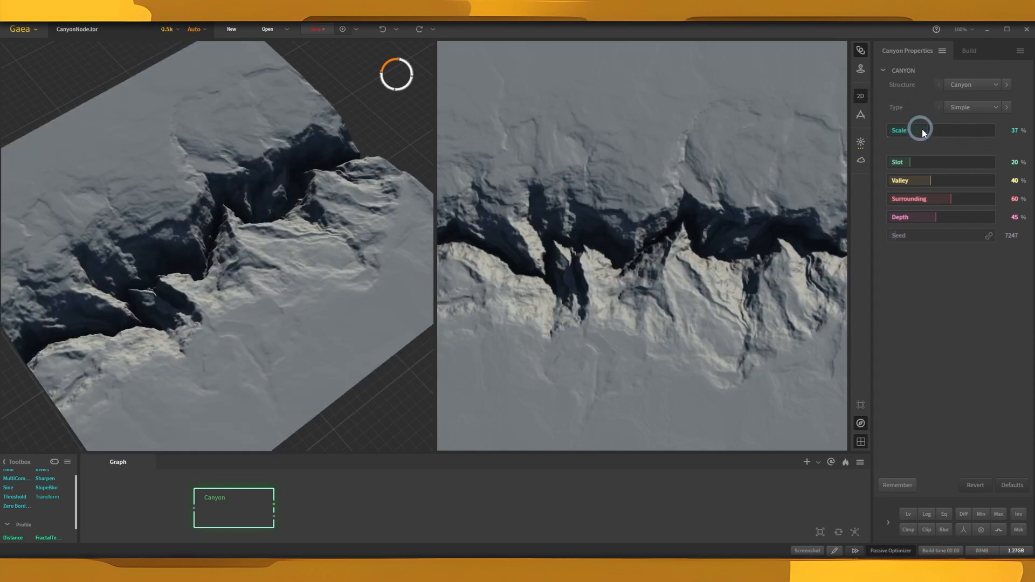
- Try a larger scale for the canyon
left_click_drag(928, 130, 955, 136)
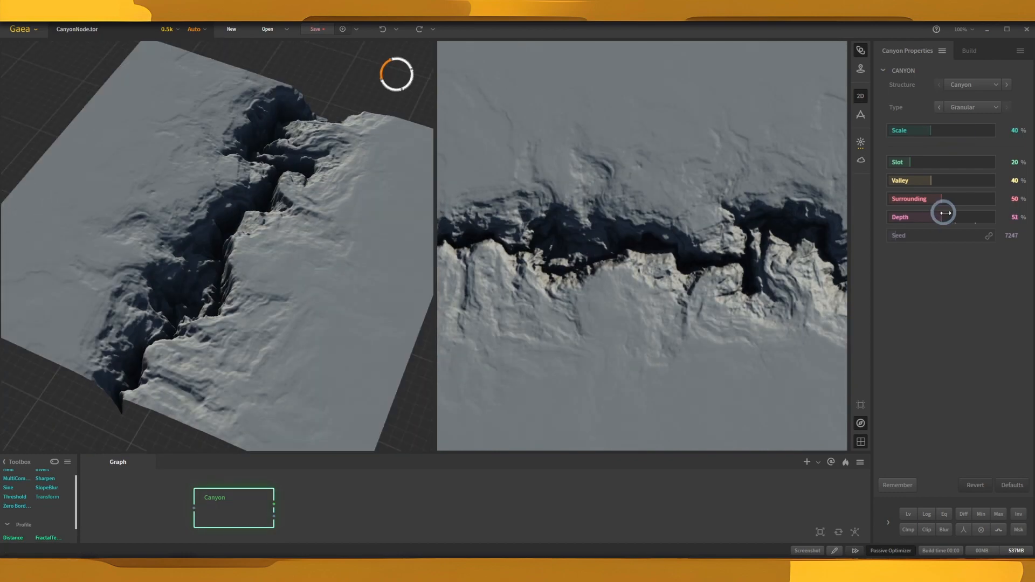
- Set the canyon's depth to 40% and its seed to 52137
left_click_drag(943, 211, 915, 213)
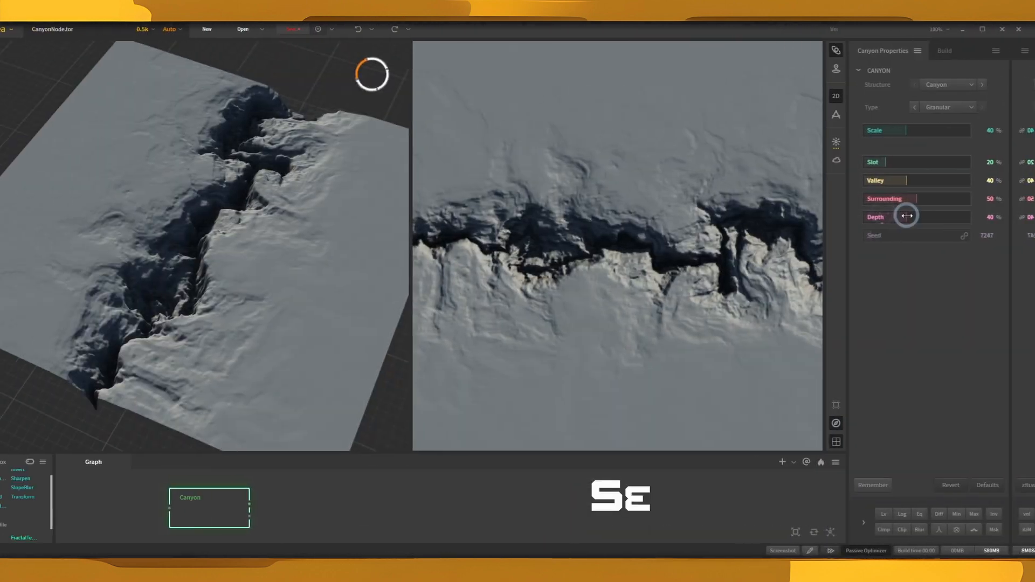
left_click_drag(915, 213, 932, 234)
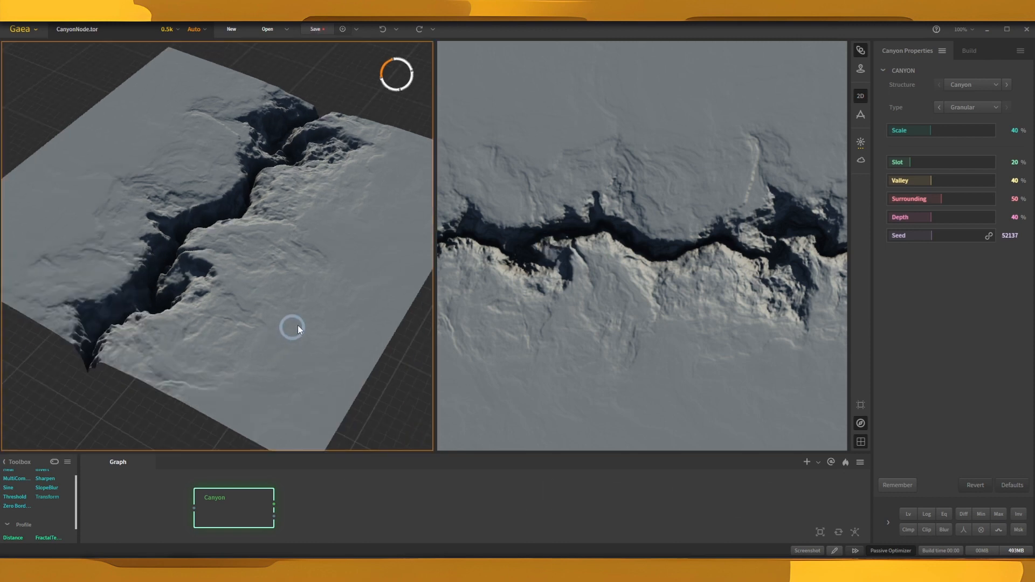
left_click_drag(294, 327, 308, 307)
left_click(1022, 235)
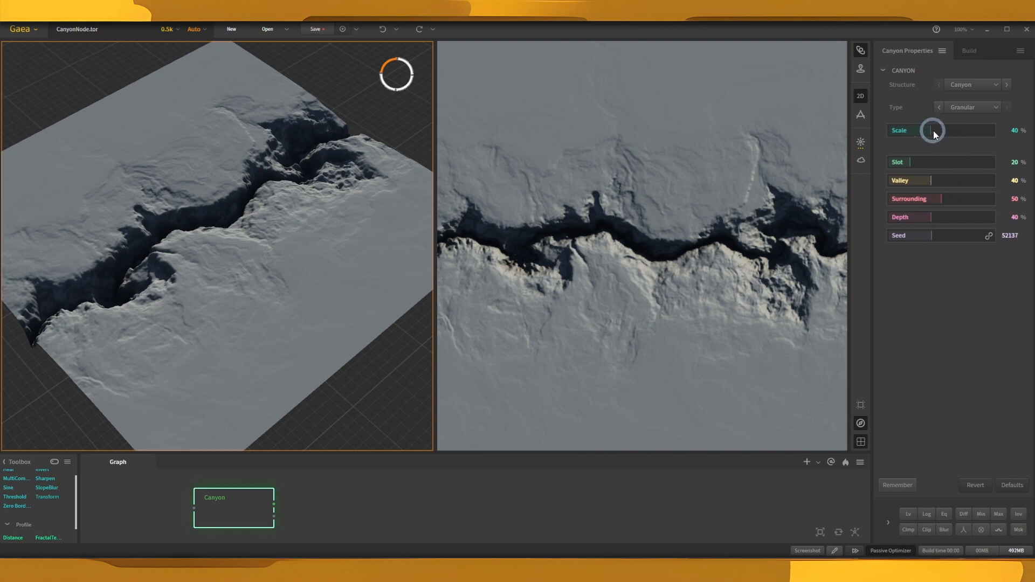
left_click(976, 85)
left_click(976, 106)
left_click_drag(342, 400, 396, 381)
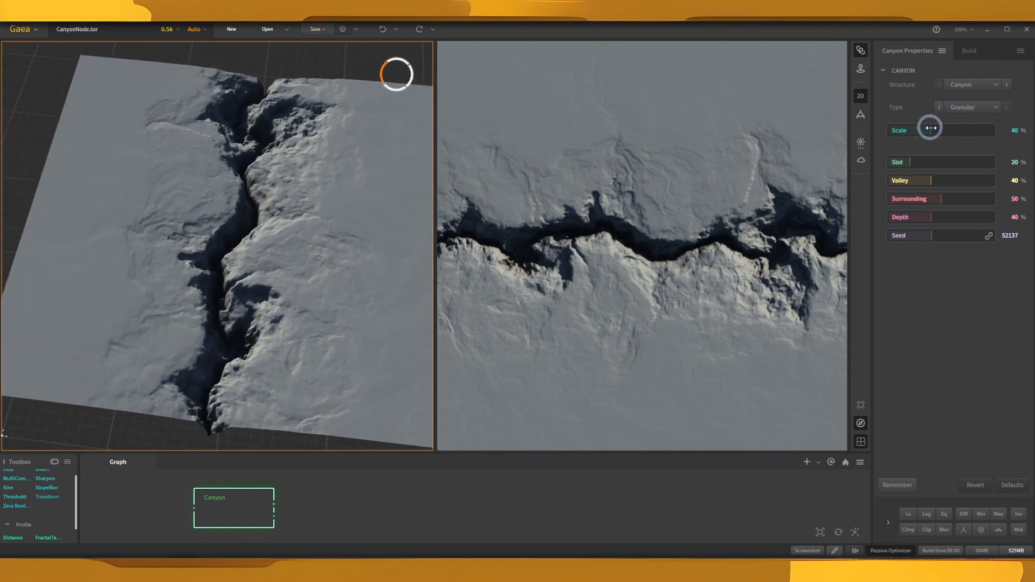
- Set the canyon's scale to 46%, slot to 45% and valley to 66%
left_click_drag(931, 128, 937, 130)
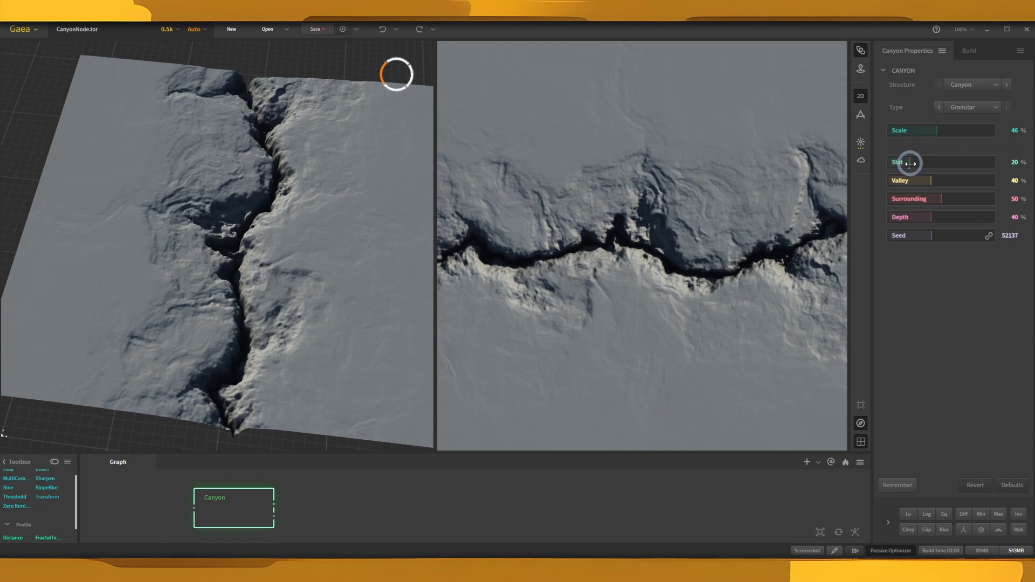
left_click_drag(909, 163, 936, 164)
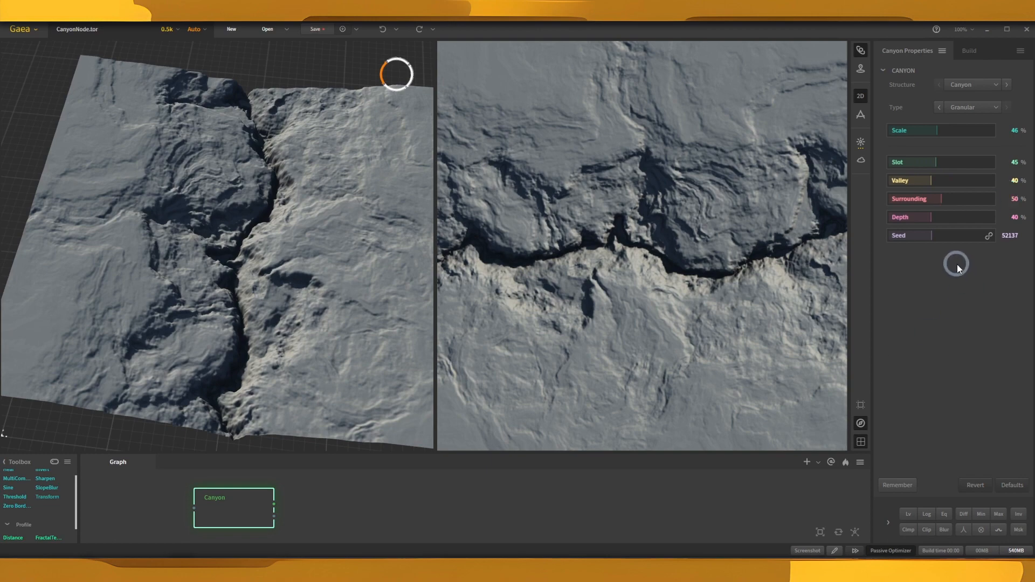
left_click_drag(932, 180, 957, 183)
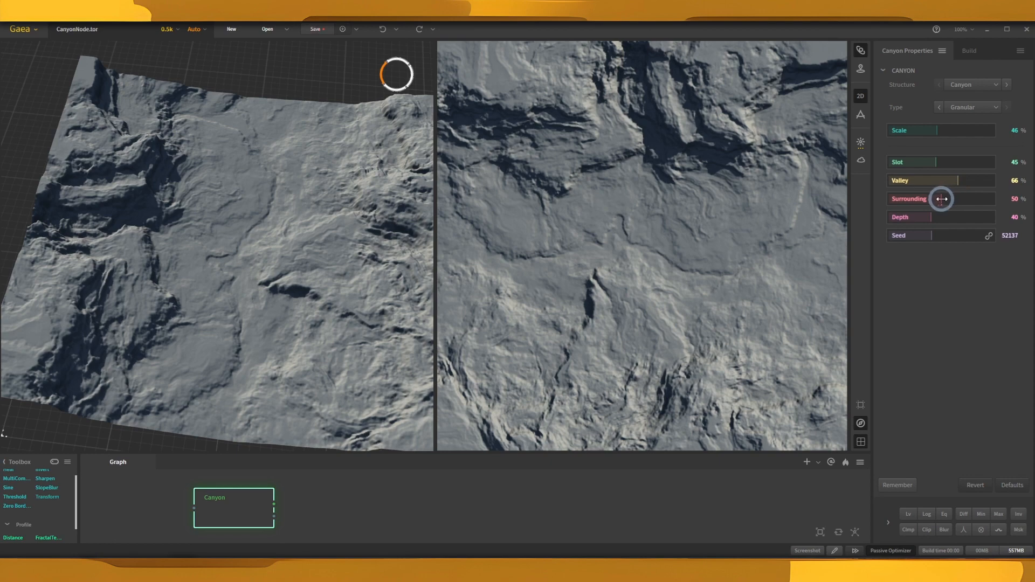
- Set the canyon's surrounding value to 63% and its depth to 71%
left_click_drag(942, 199, 947, 199)
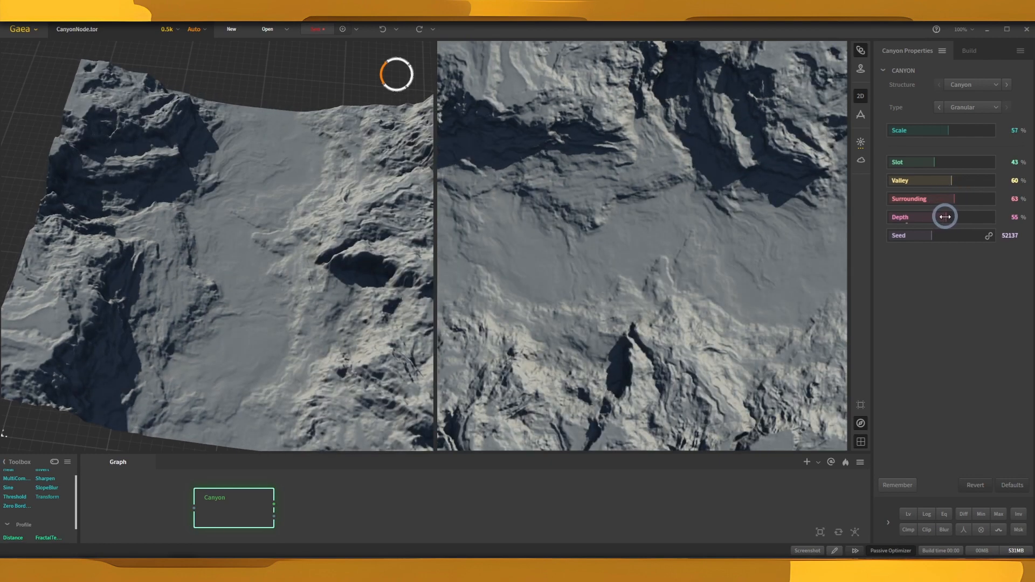
left_click_drag(943, 217, 961, 215)
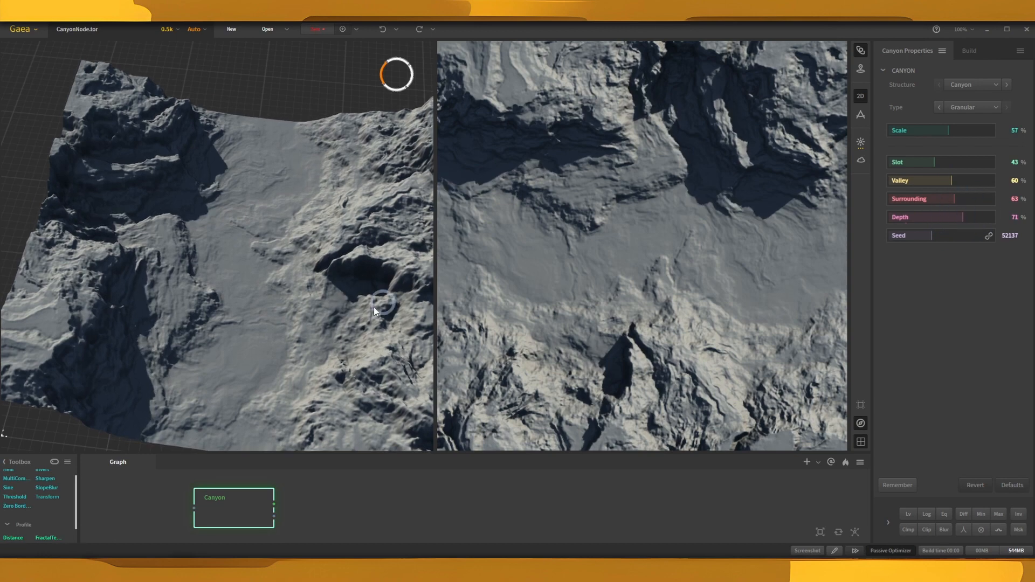
left_click_drag(387, 390, 315, 361)
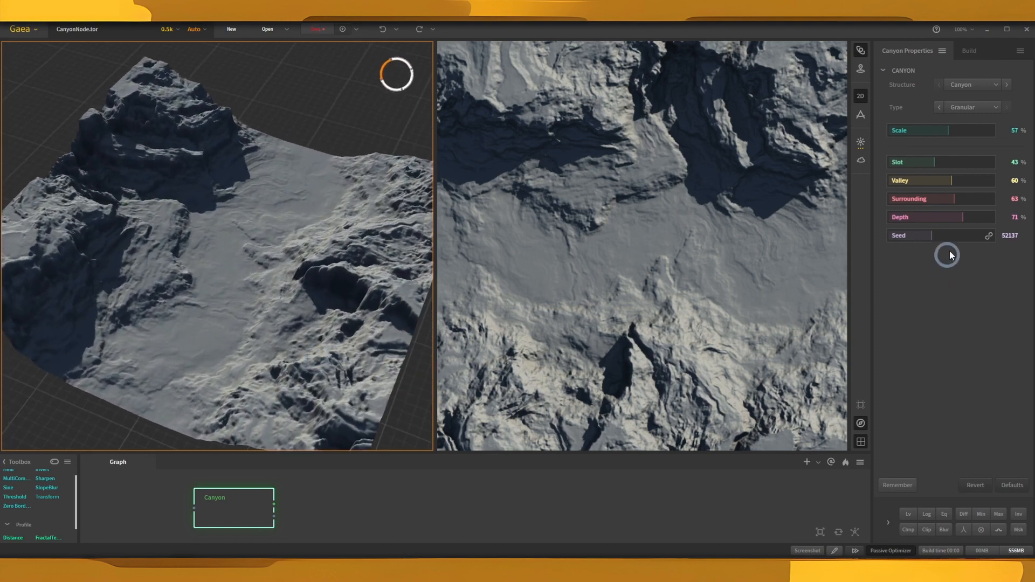
- Set the canyon's valley value to 48% and inspect the reshaped terrain from several angles
left_click_drag(951, 180, 943, 182)
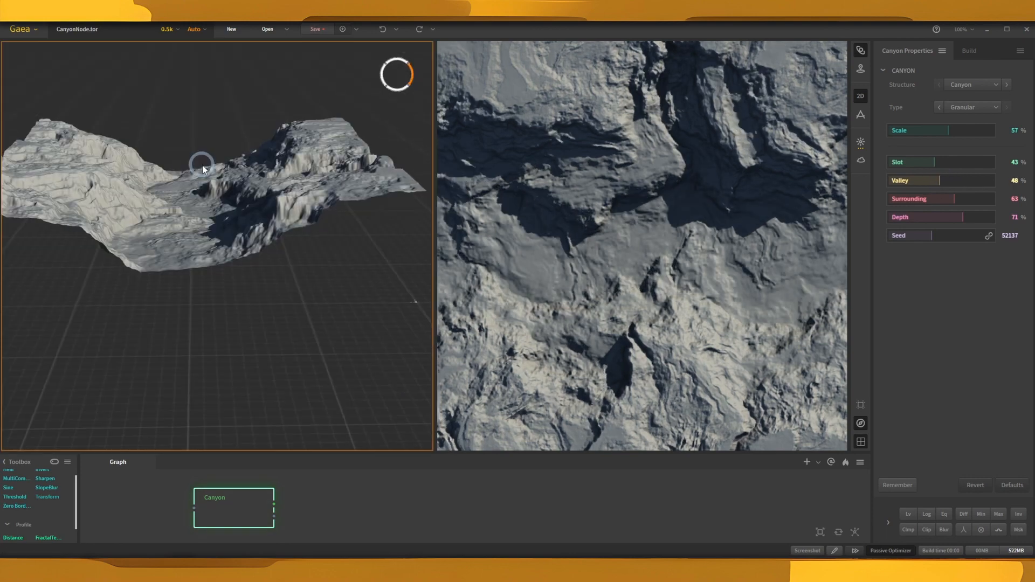
left_click_drag(202, 165, 264, 293)
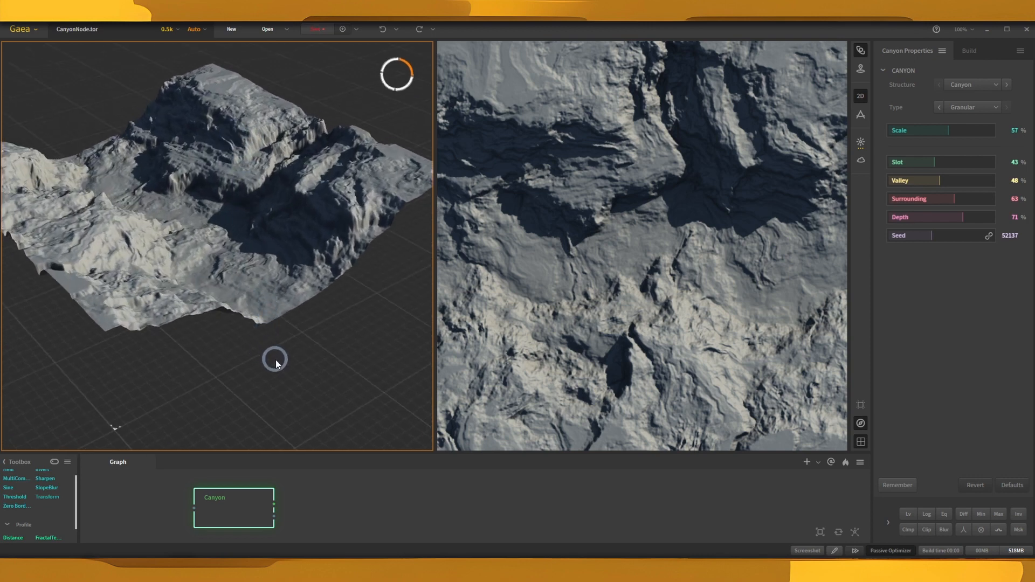
middle_click_drag(276, 360, 254, 208)
scroll(276, 366, "up", 2)
scroll(274, 365, "down", 2)
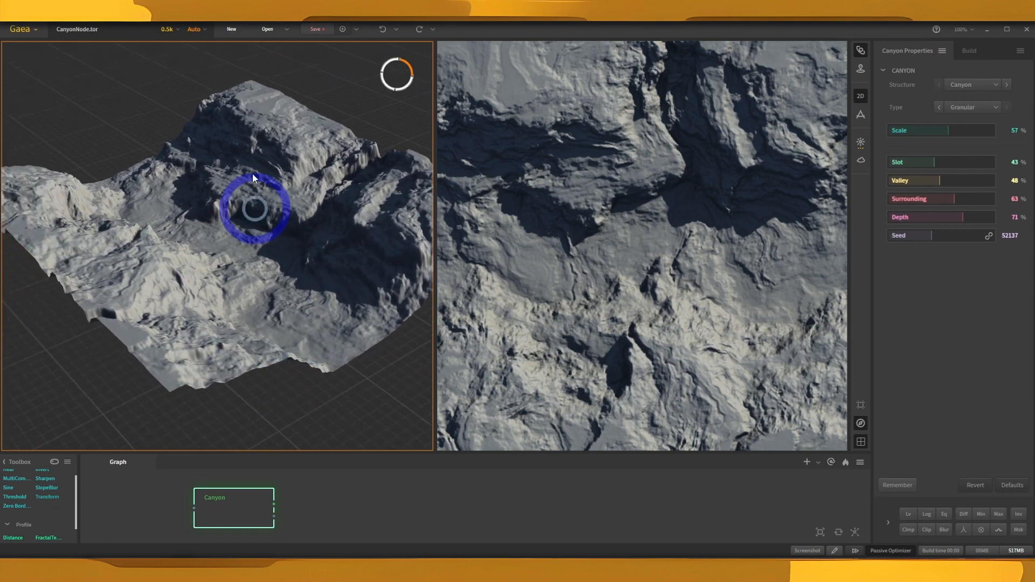
- Set the terrain preview resolution to 1k and examine the canyon's finer surface detail
left_click(178, 29)
left_click(169, 46)
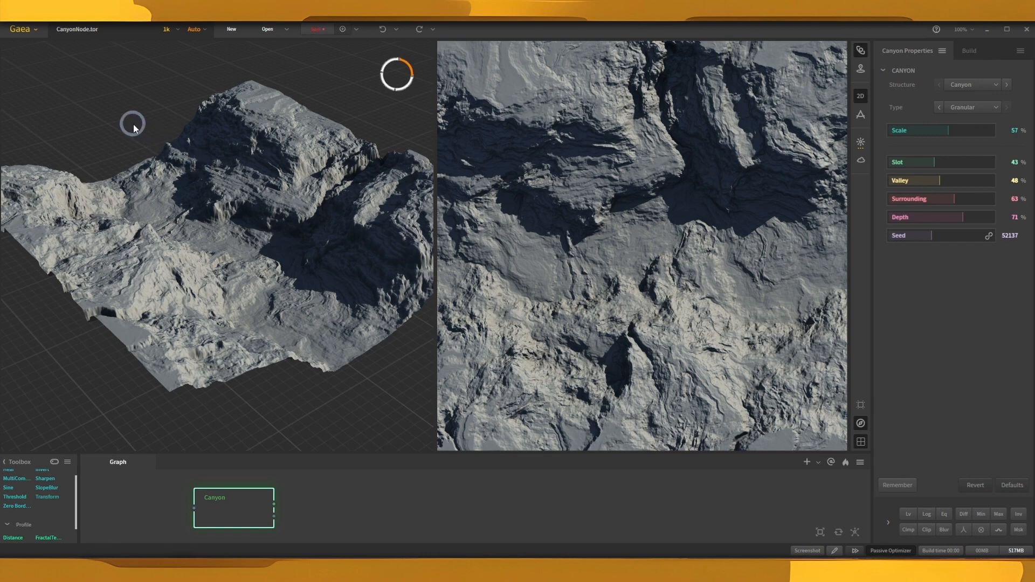
left_click_drag(128, 138, 137, 101)
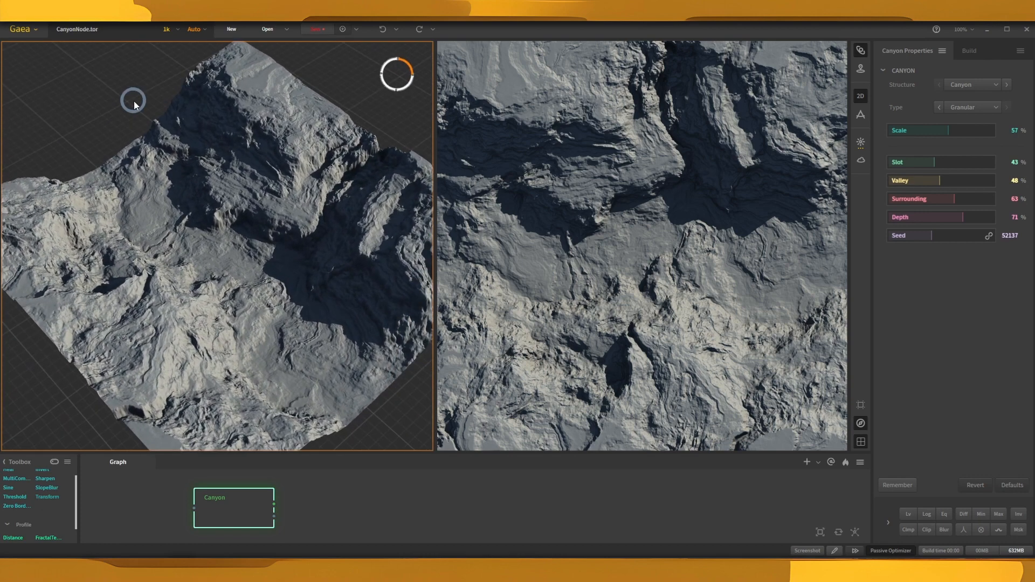
left_click_drag(385, 120, 412, 131)
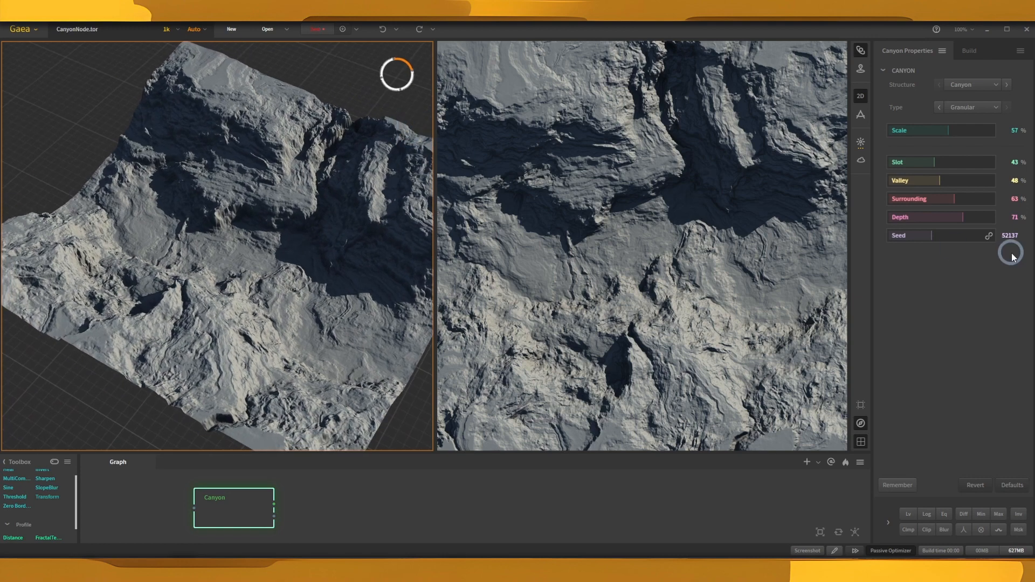